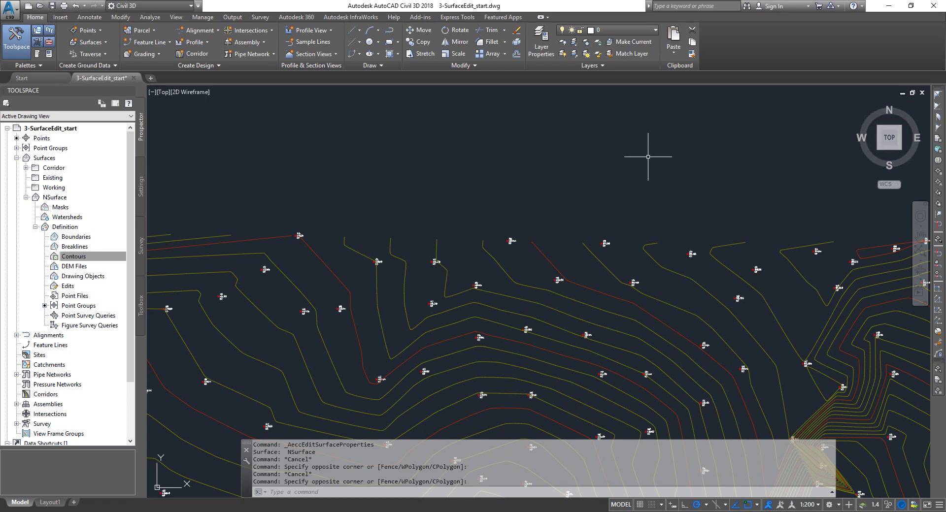
Change the style of NSurface to ANZ_Conts (5m).
{"action": "scroll", "coordinate": [640, 158], "scroll_direction": "down", "scroll_amount": 2}
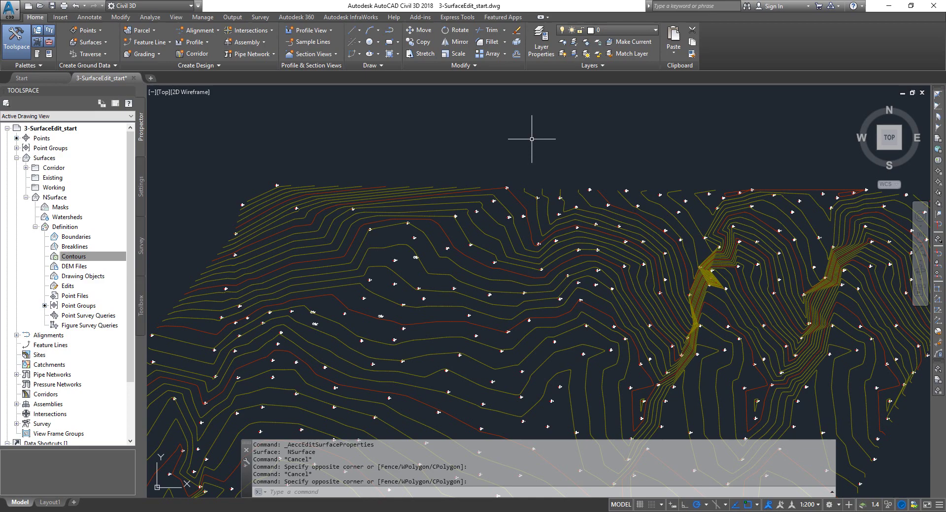
{"action": "left_click", "coordinate": [385, 198]}
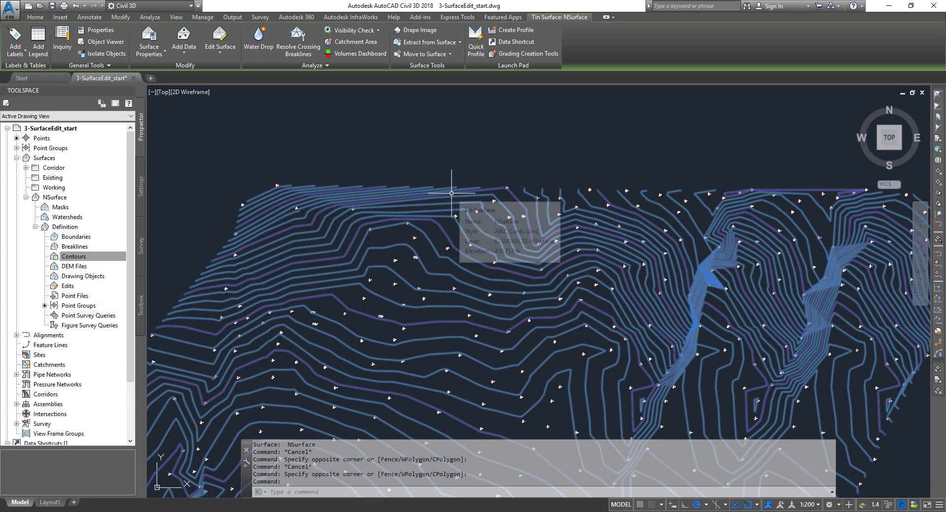
{"action": "scroll", "coordinate": [625, 192], "scroll_direction": "up", "scroll_amount": 3}
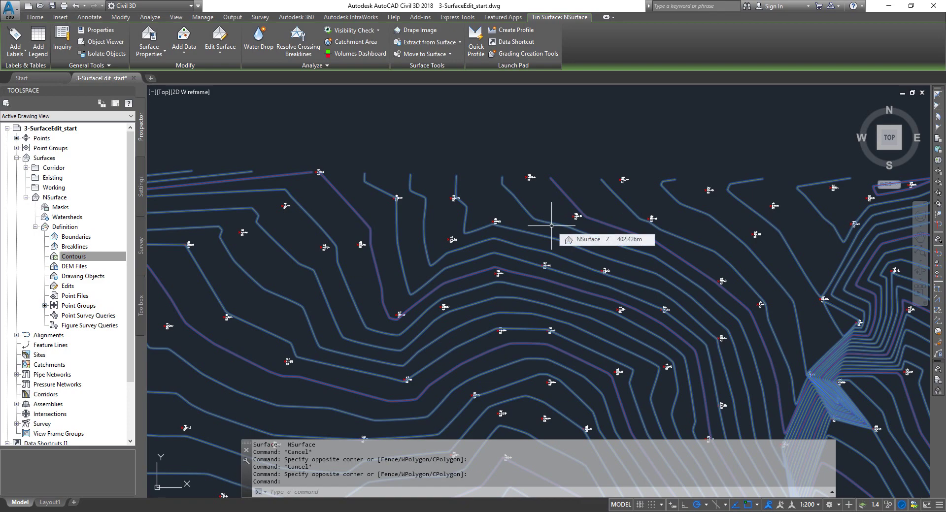
{"action": "left_click", "coordinate": [155, 48]}
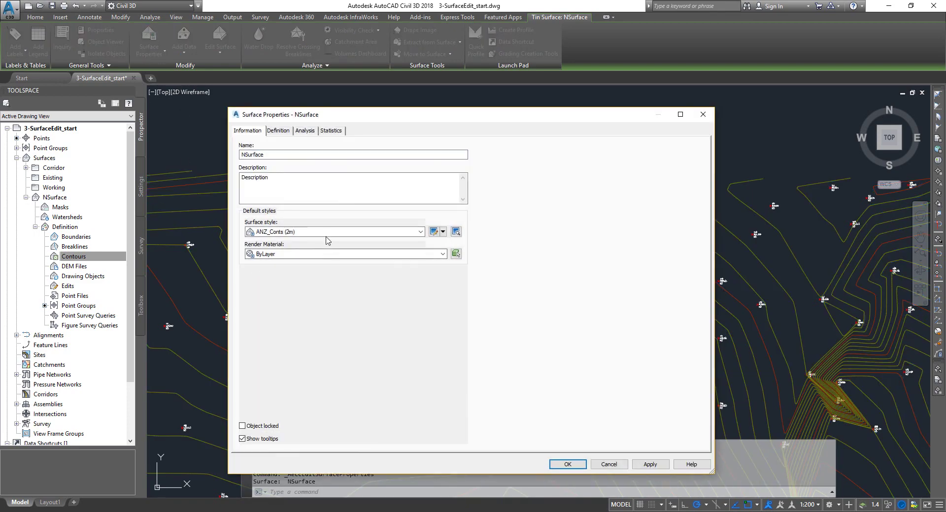
{"action": "left_click", "coordinate": [326, 236]}
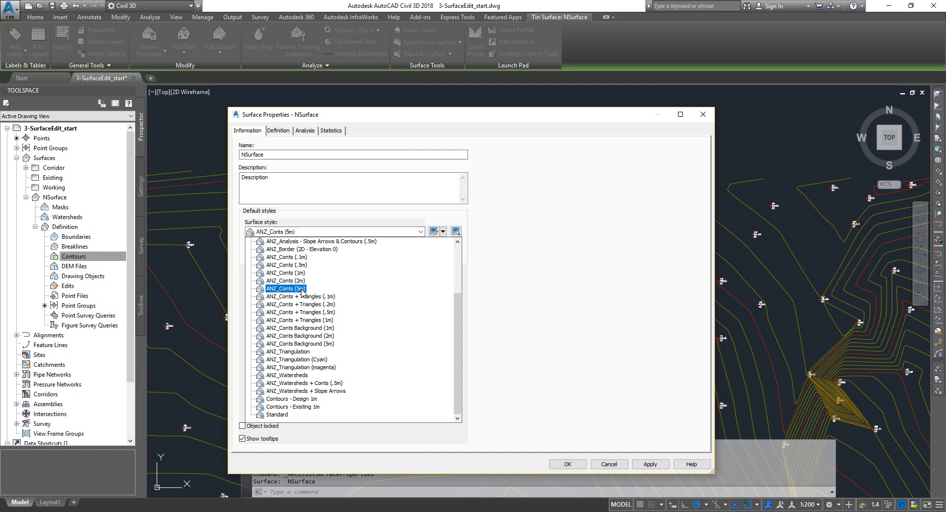
{"action": "left_click", "coordinate": [302, 290]}
{"action": "left_click", "coordinate": [567, 465]}
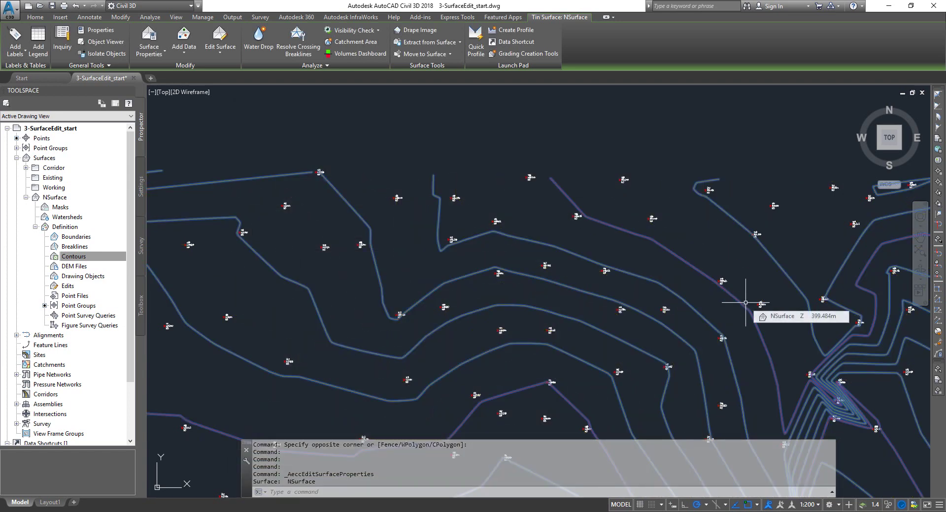
Review the contour settings of the ANZ_Conts (5m) surface style without changing anything.
{"action": "mouse_move", "coordinate": [655, 291]}
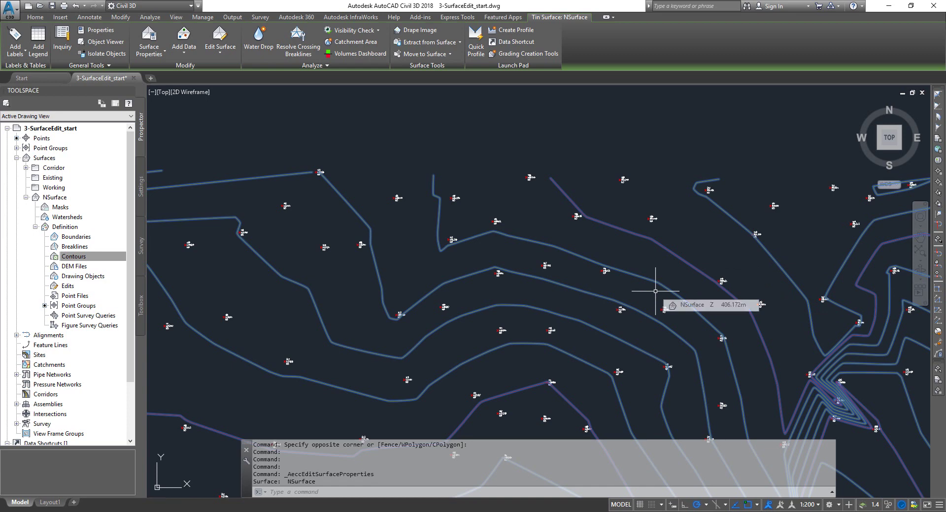
{"action": "left_click", "coordinate": [149, 37]}
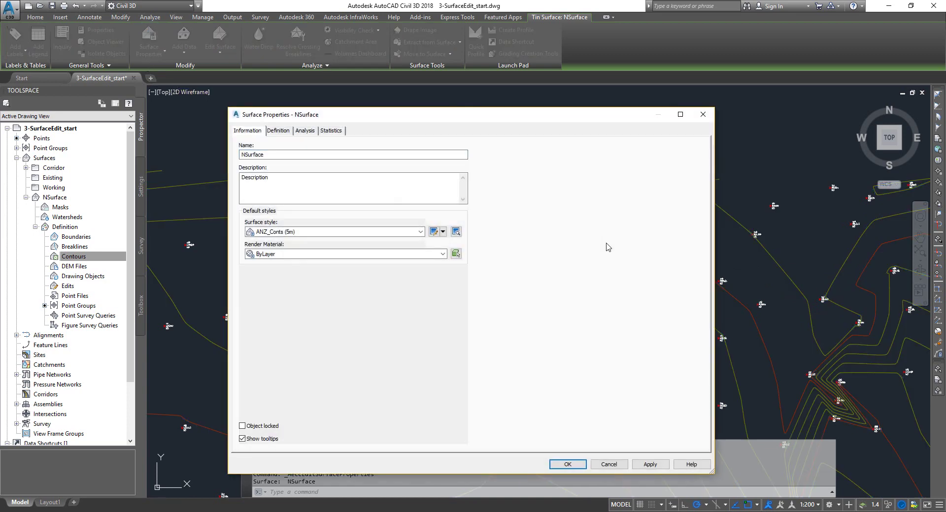
{"action": "left_click", "coordinate": [442, 232]}
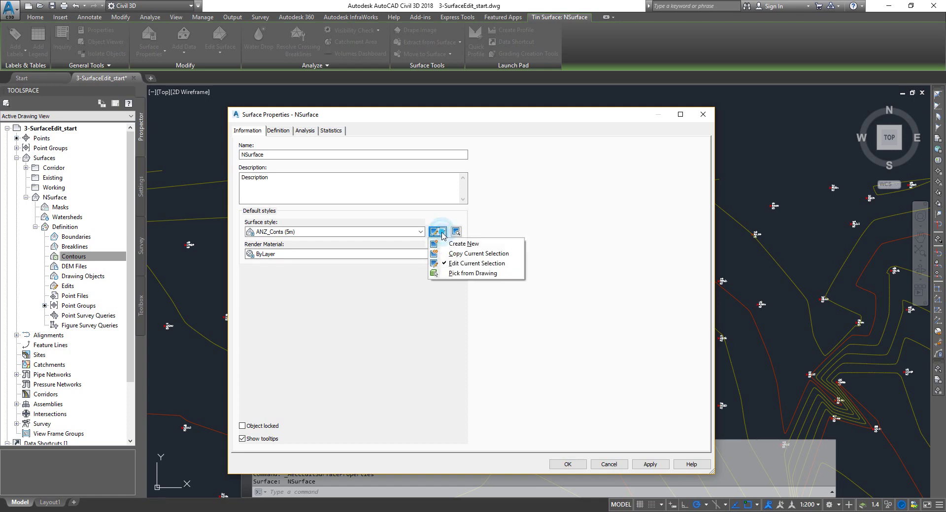
{"action": "left_click", "coordinate": [450, 264]}
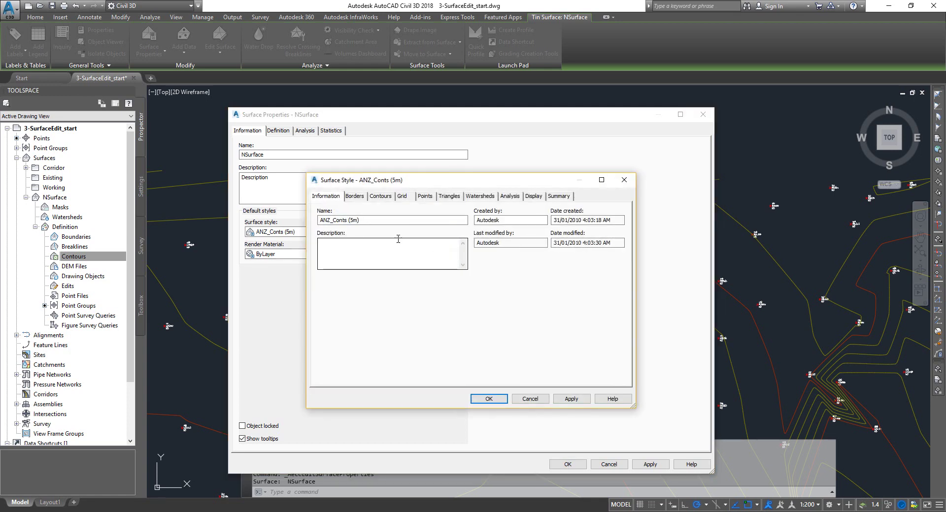
{"action": "left_click", "coordinate": [384, 196]}
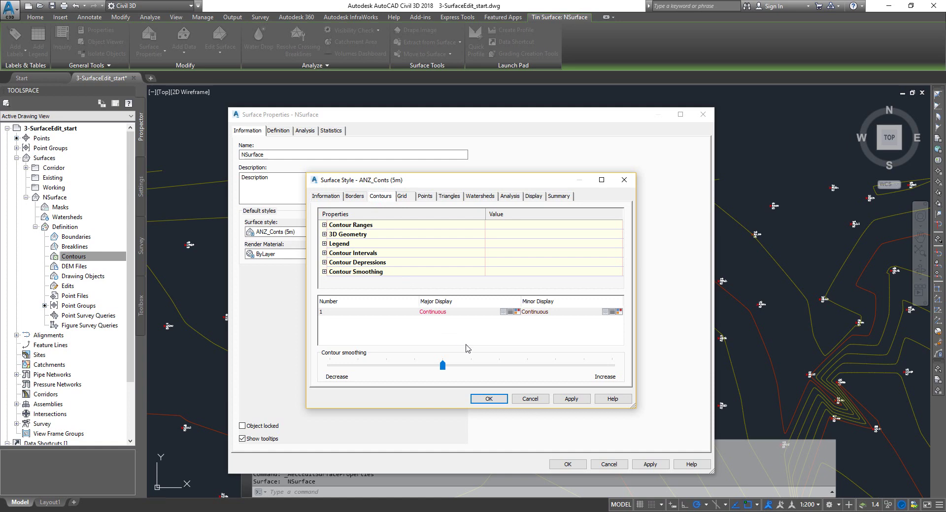
{"action": "left_click", "coordinate": [528, 399]}
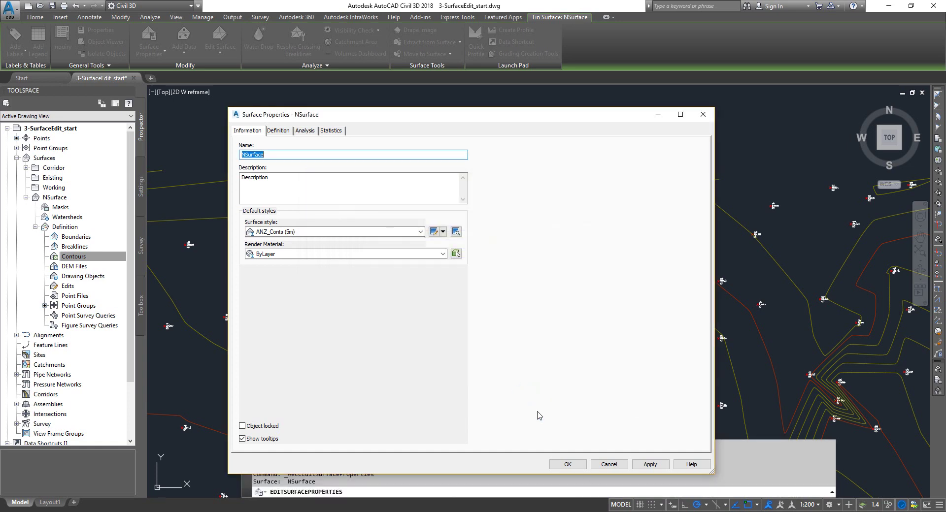
{"action": "left_click", "coordinate": [609, 465]}
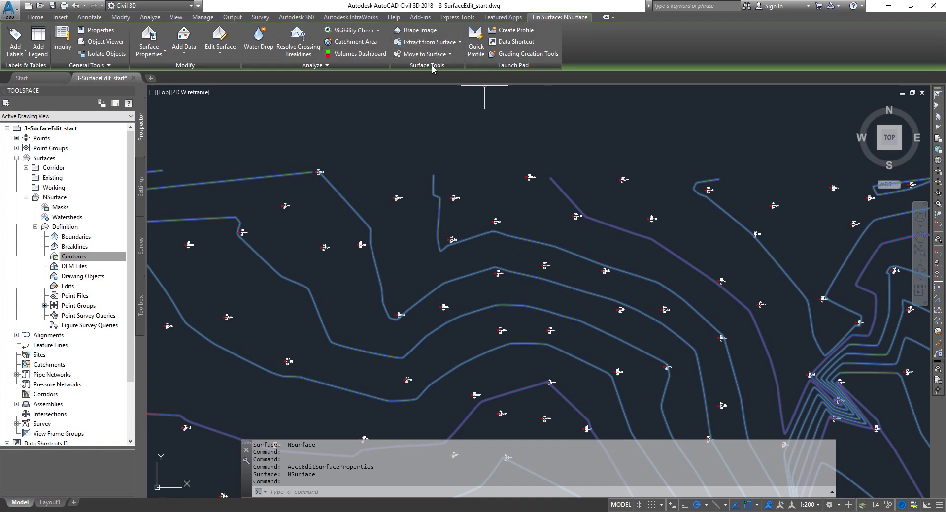
Extract only the major contours from NSurface as separate objects, leaving out the minor contours.
{"action": "left_click", "coordinate": [459, 43]}
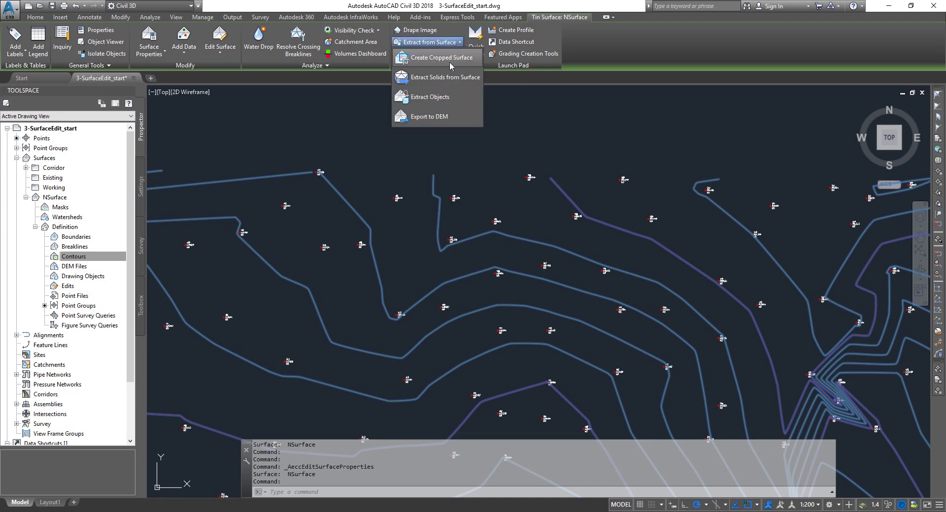
{"action": "left_click", "coordinate": [435, 100]}
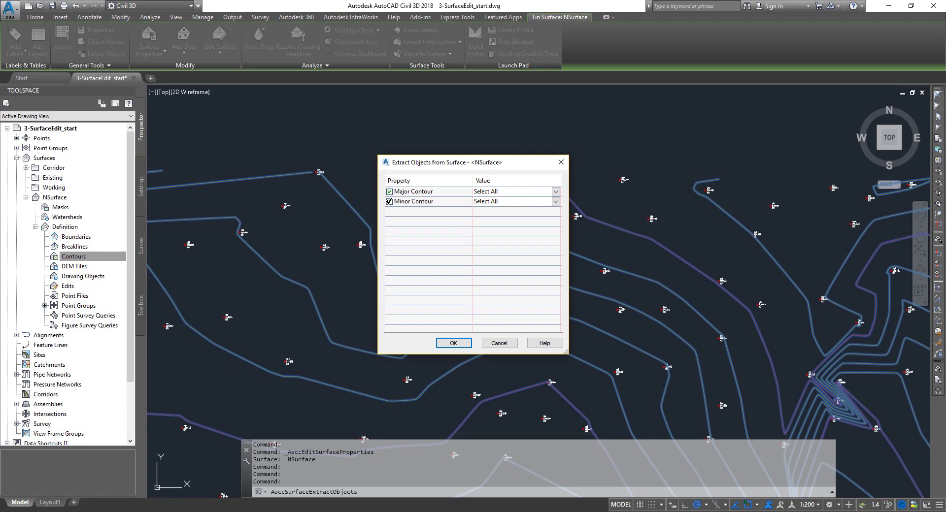
{"action": "left_click", "coordinate": [390, 201]}
{"action": "left_click", "coordinate": [453, 344]}
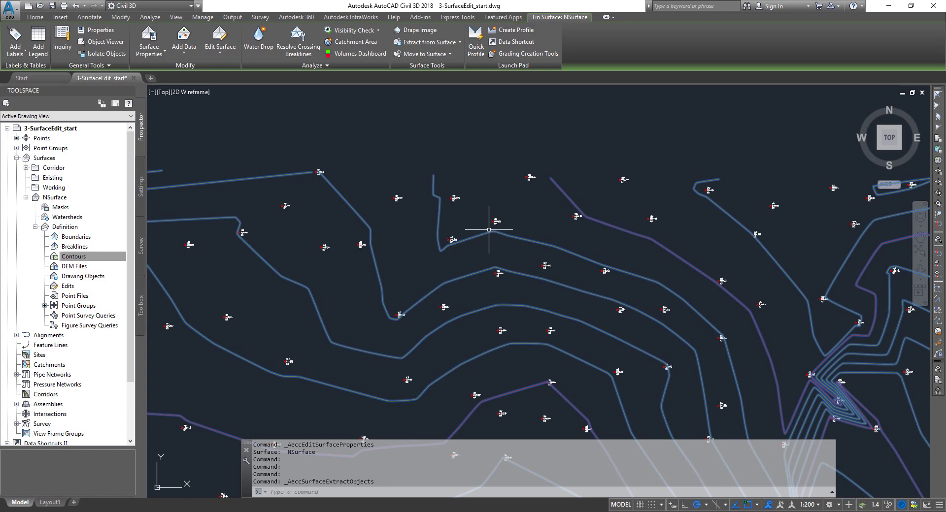
{"action": "key", "text": "Escape"}
{"action": "key", "text": "Escape"}
Select one extracted major contour together with all similar polylines, and clear the selection again.
{"action": "scroll", "coordinate": [491, 220], "scroll_direction": "down", "scroll_amount": 5}
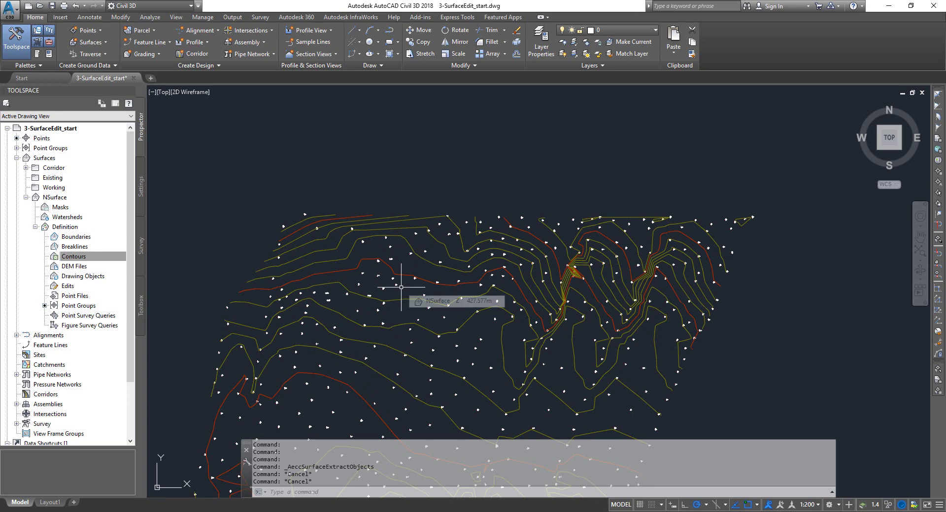
{"action": "scroll", "coordinate": [401, 285], "scroll_direction": "up", "scroll_amount": 4}
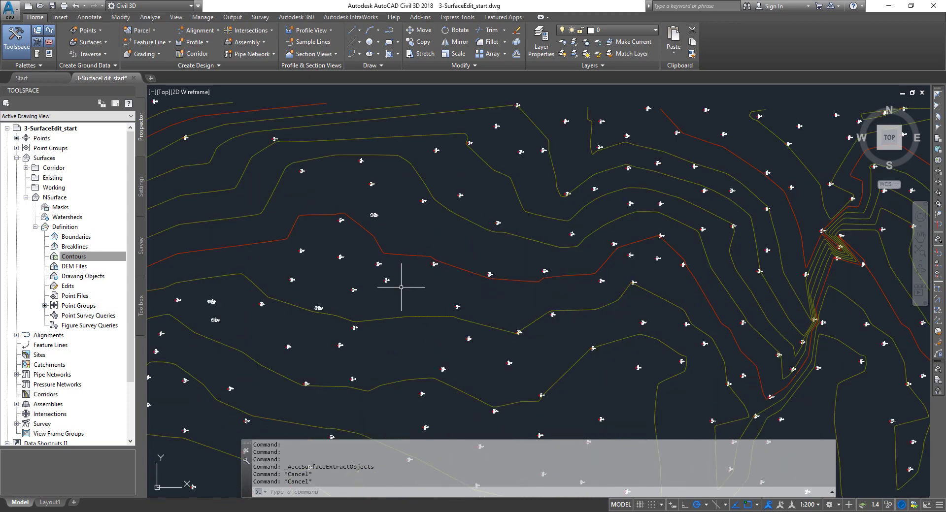
{"action": "left_click", "coordinate": [407, 254]}
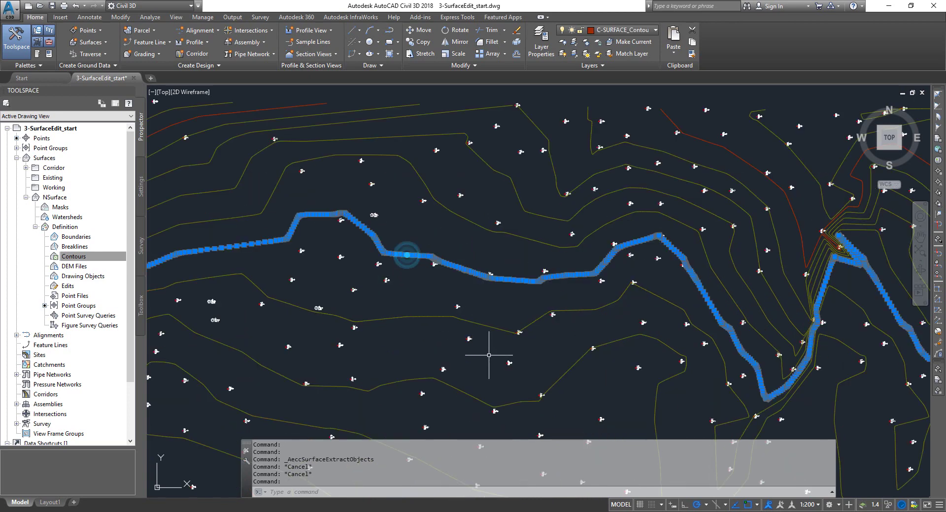
{"action": "right_click", "coordinate": [443, 237]}
{"action": "left_click", "coordinate": [478, 392]}
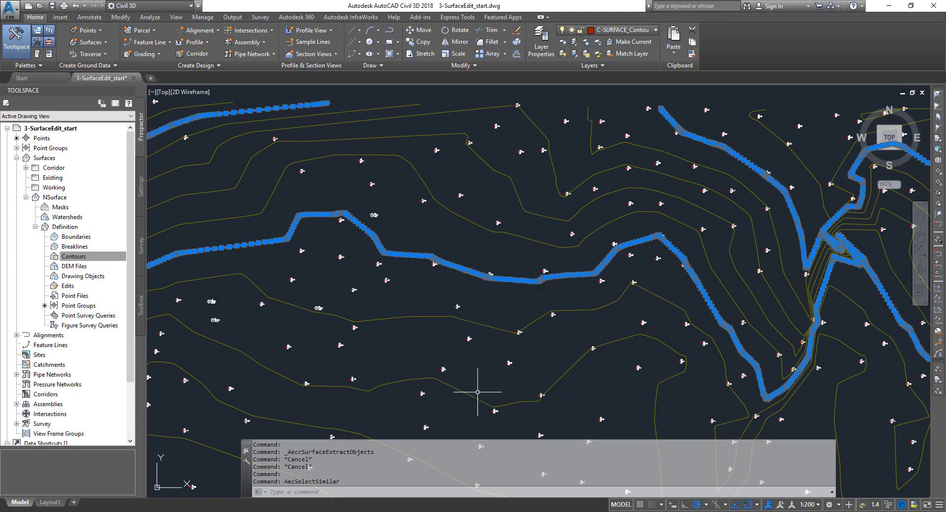
{"action": "key", "text": "Escape"}
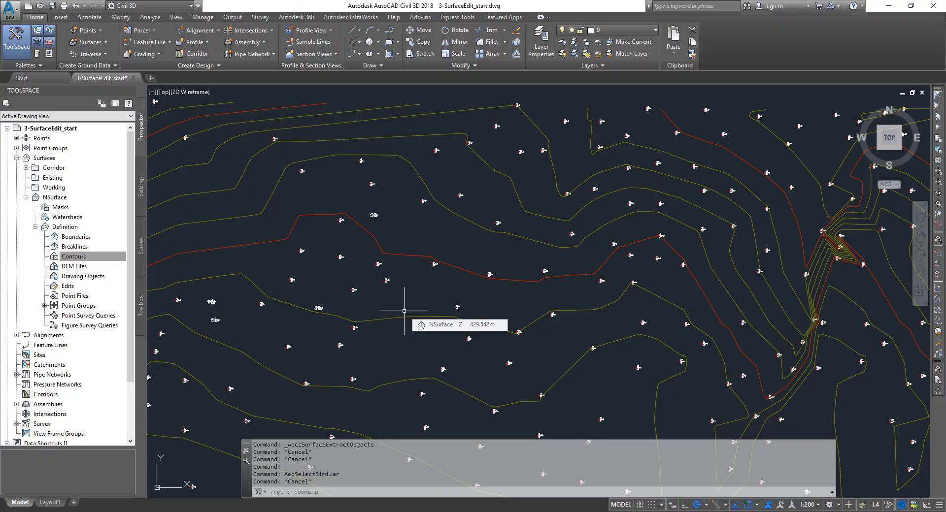
{"action": "key", "text": "Print"}
{"action": "key", "text": "Escape"}
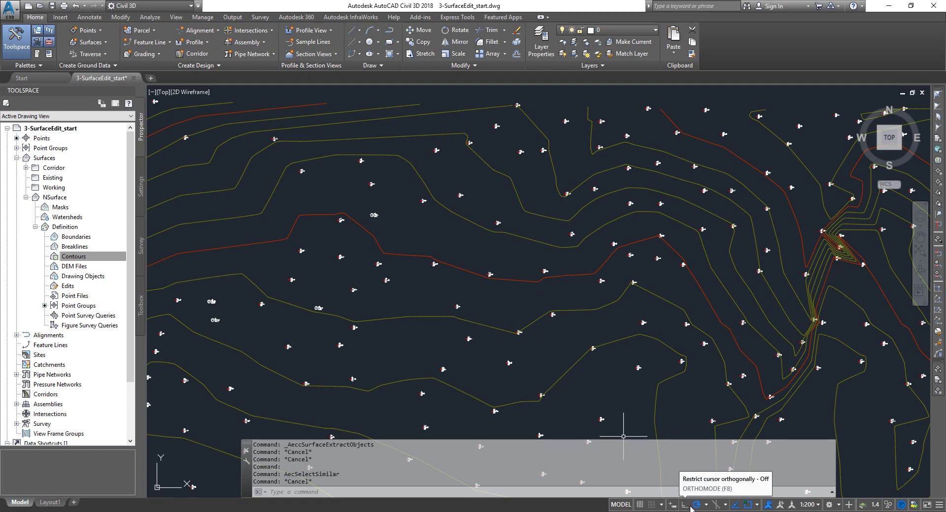
Add Selection Cycling to the status bar and turn it on.
{"action": "left_click", "coordinate": [939, 505]}
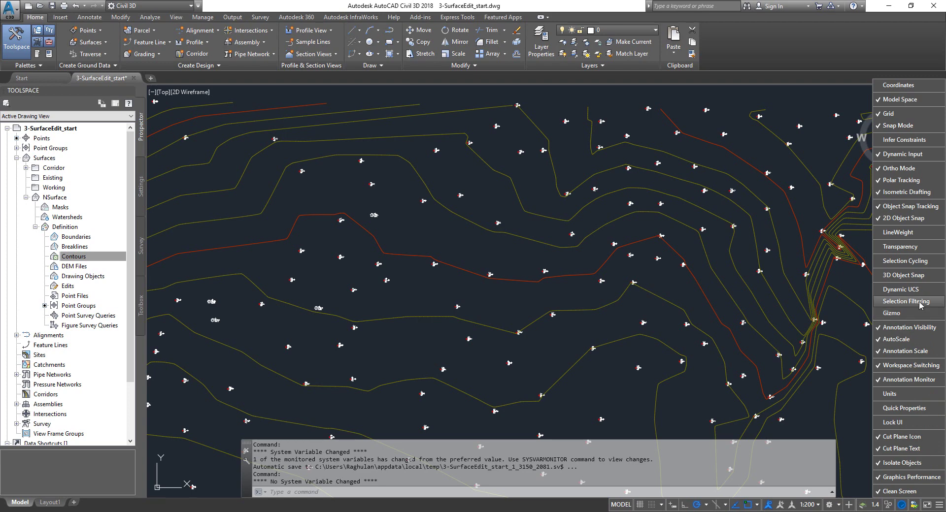
{"action": "left_click", "coordinate": [903, 264]}
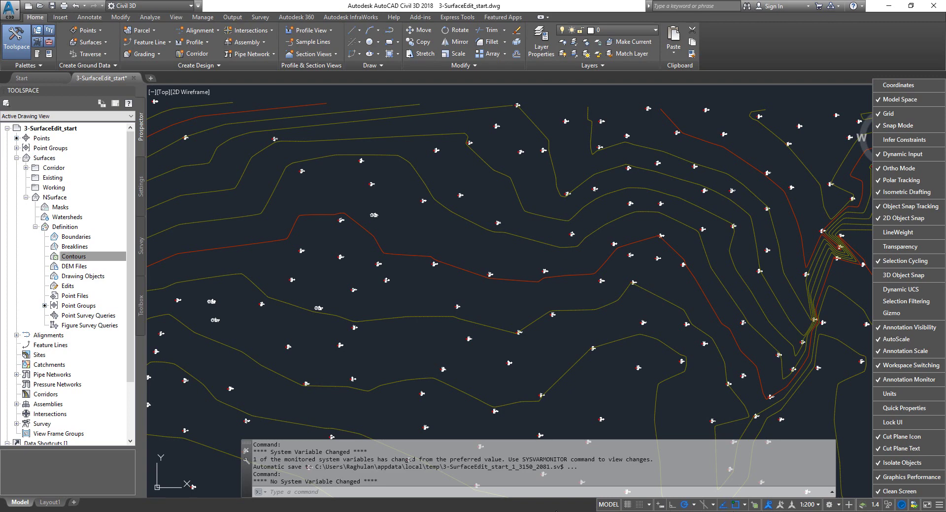
{"action": "left_click", "coordinate": [556, 510]}
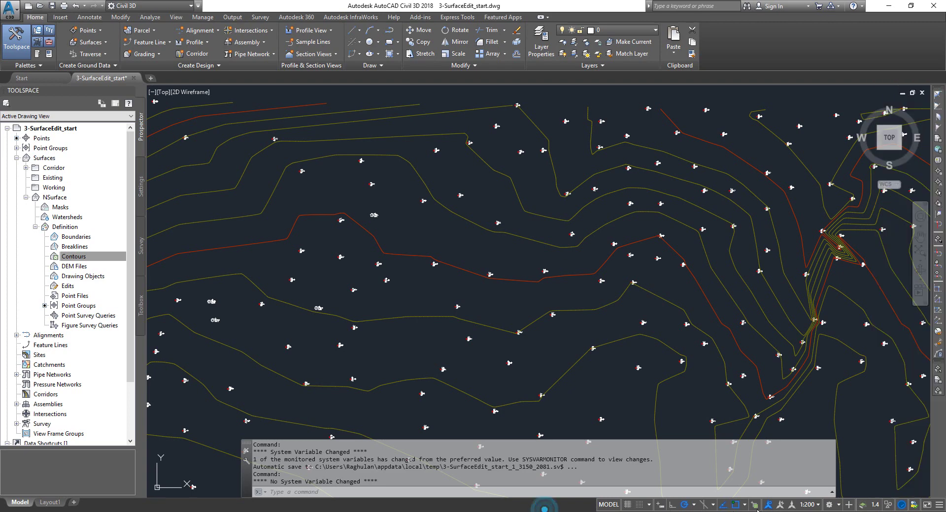
{"action": "left_click", "coordinate": [754, 505]}
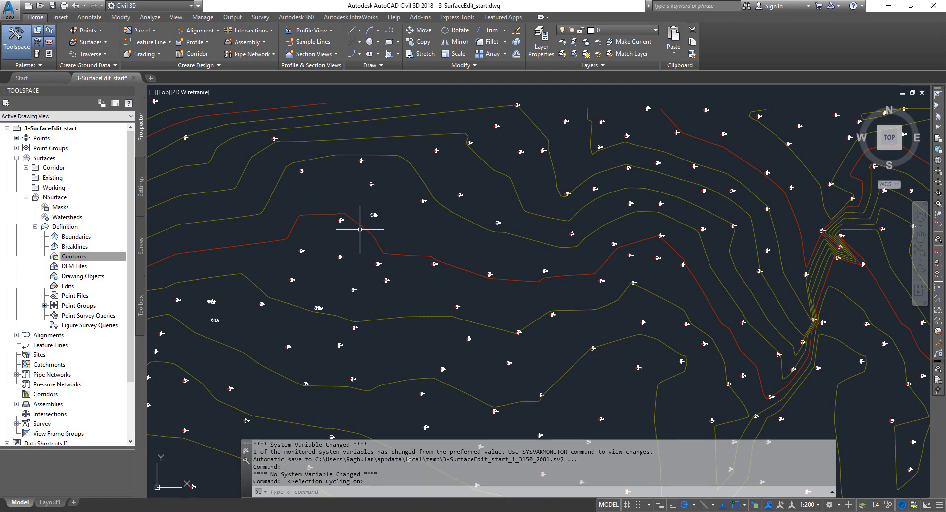
Pick the extracted major contour polyline instead of the overlapping TIN surface, and select all similar polylines.
{"action": "mouse_move", "coordinate": [362, 226]}
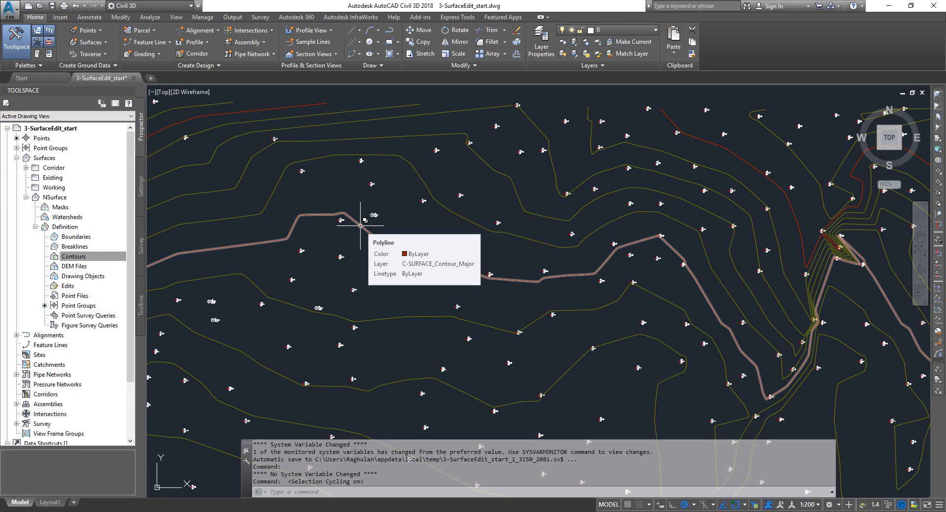
{"action": "left_click", "coordinate": [360, 226]}
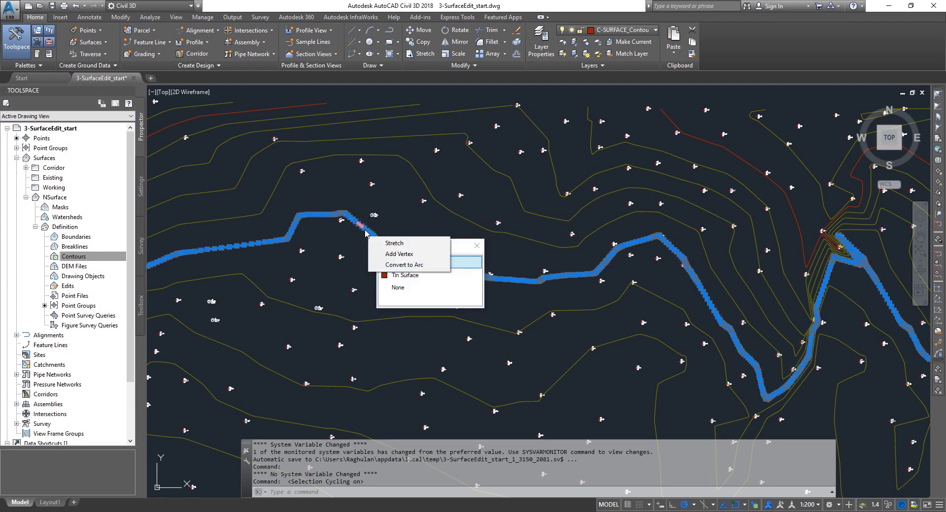
{"action": "left_click_drag", "start_coordinate": [456, 244], "coordinate": [650, 220]}
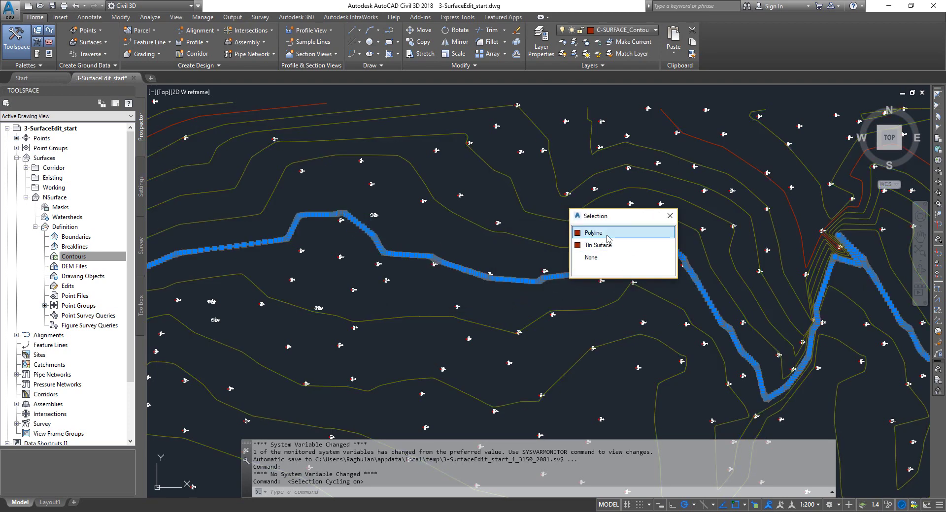
{"action": "left_click", "coordinate": [595, 233]}
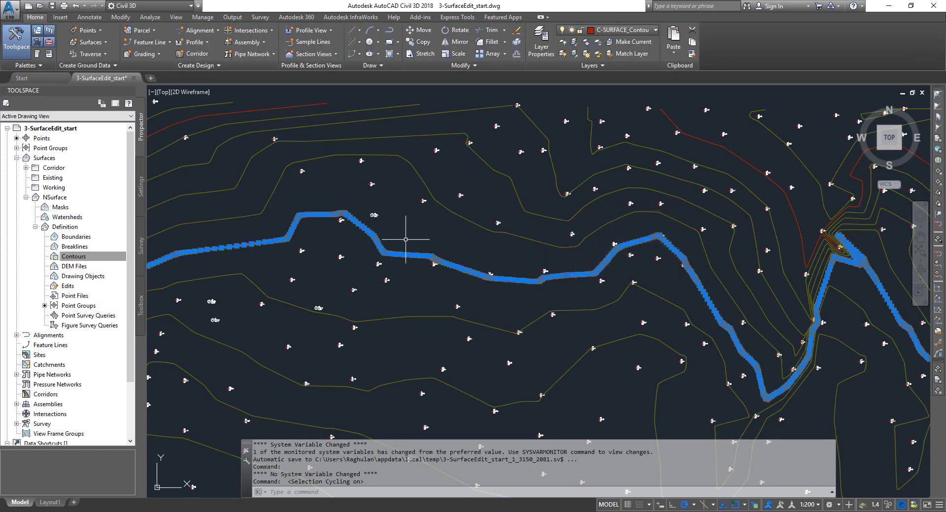
{"action": "right_click", "coordinate": [391, 233]}
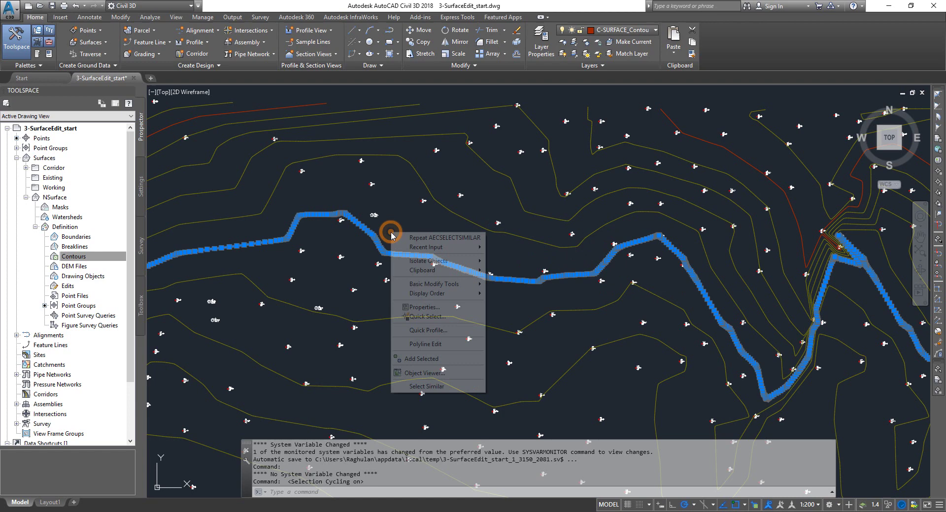
{"action": "left_click", "coordinate": [419, 387]}
Move the selected major contour polylines to the empty area east of the surface, using a base point just above the surface.
{"action": "scroll", "coordinate": [426, 369], "scroll_direction": "down", "scroll_amount": 5}
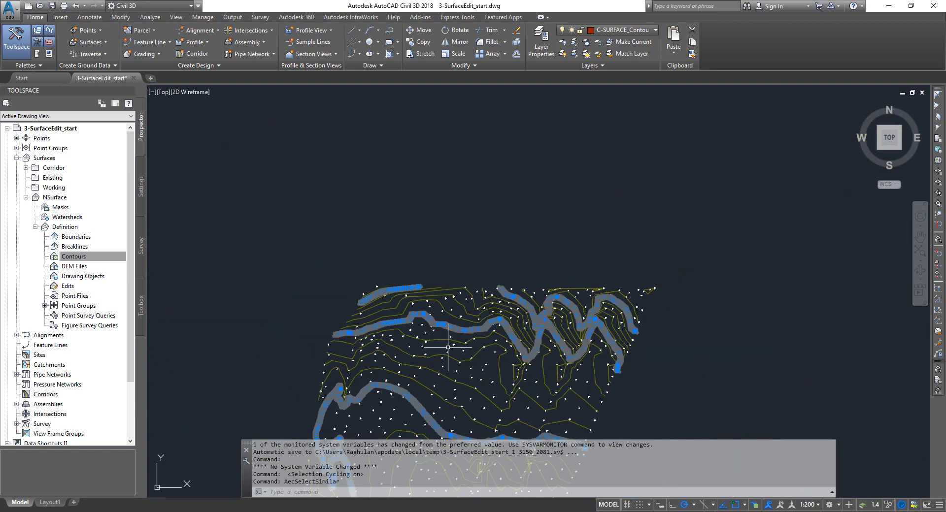
{"action": "scroll", "coordinate": [427, 201], "scroll_direction": "up", "scroll_amount": 3}
{"action": "scroll", "coordinate": [442, 244], "scroll_direction": "down", "scroll_amount": 1}
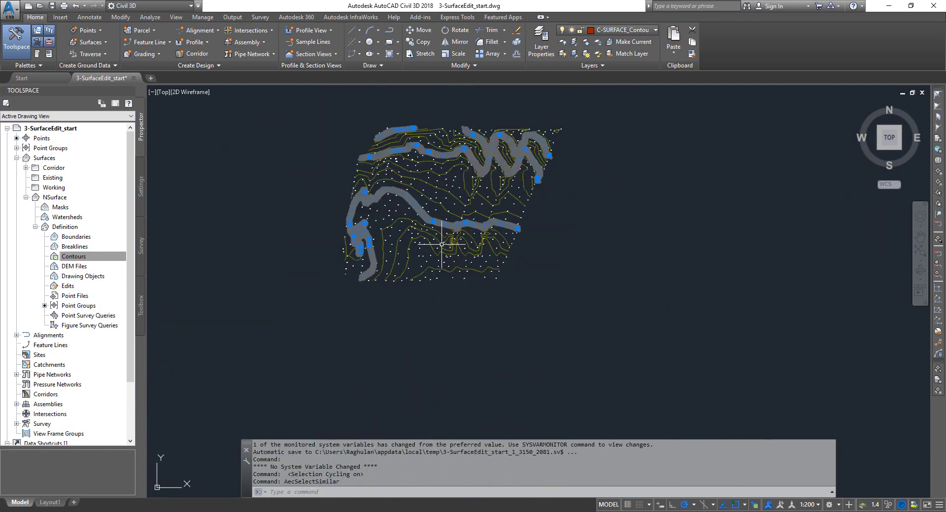
{"action": "type", "text": "m"}
{"action": "key", "text": "Return"}
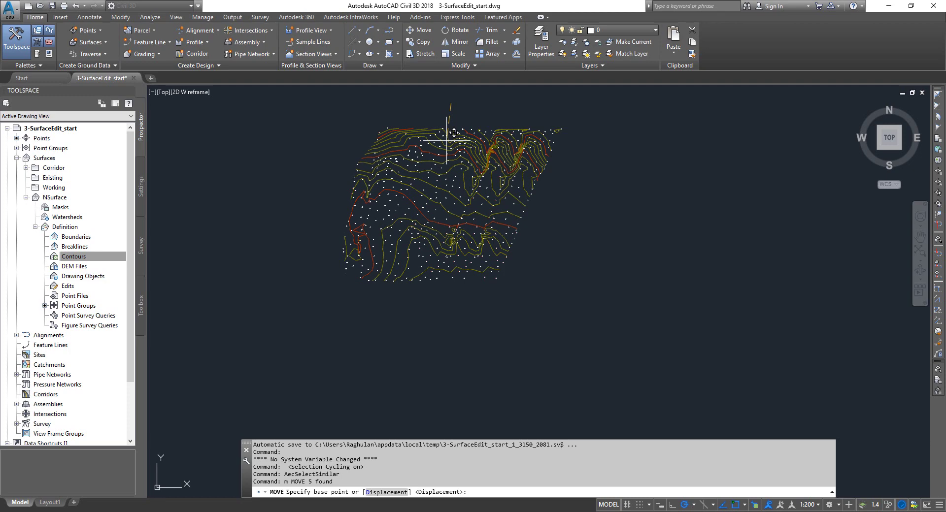
{"action": "left_click", "coordinate": [451, 104]}
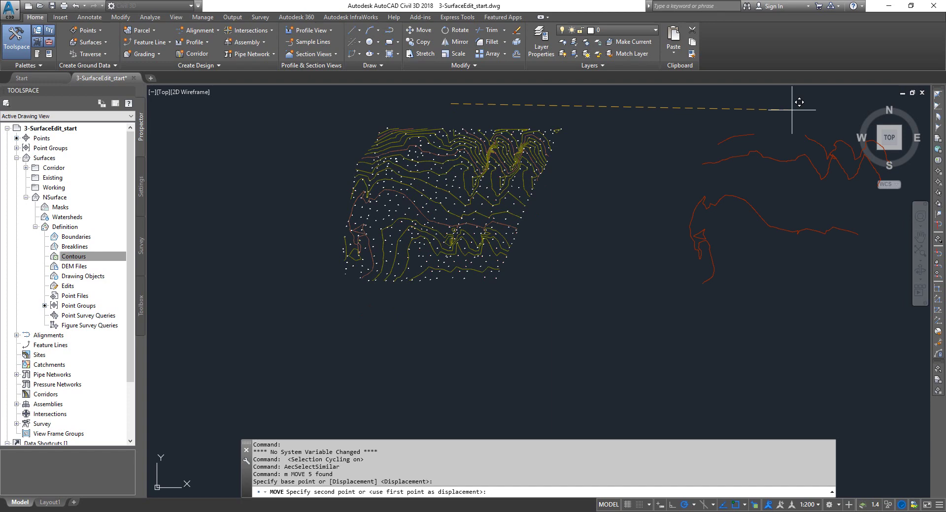